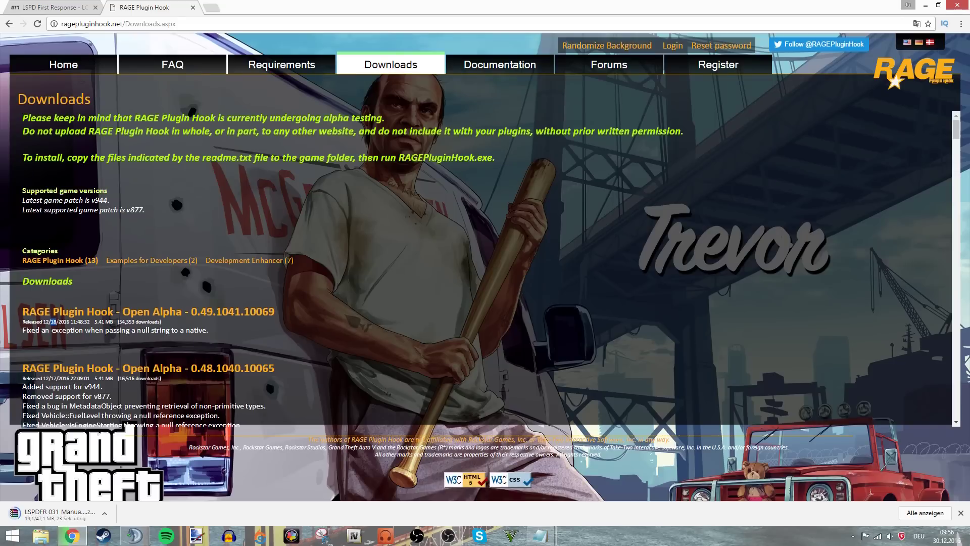
mouse_move(42, 322)
left_mouse_down()
mouse_move(70, 331)
mouse_move(90, 322)
mouse_move(56, 322)
left_mouse_up()
left_click(89, 322)
left_click(45, 322)
left_click_drag(52, 322, 52, 331)
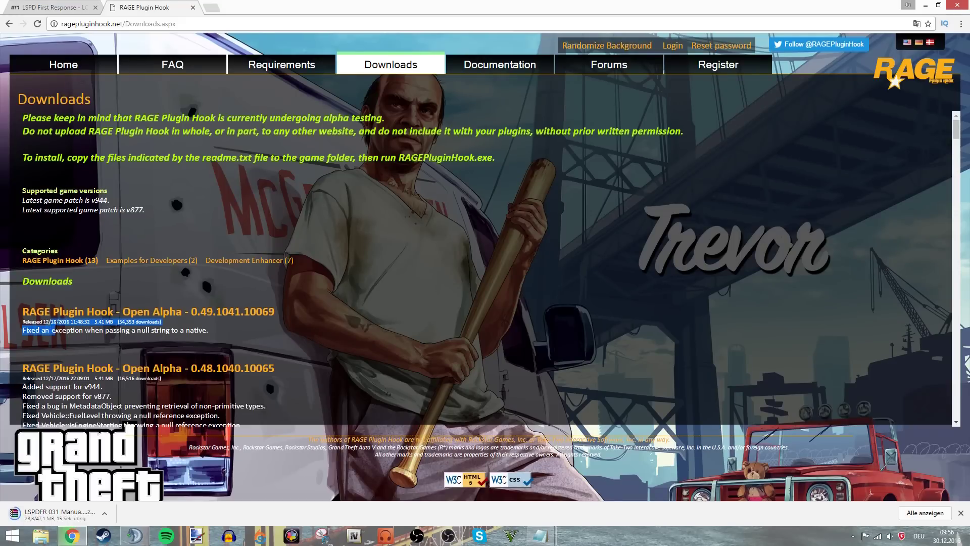
left_click(54, 323)
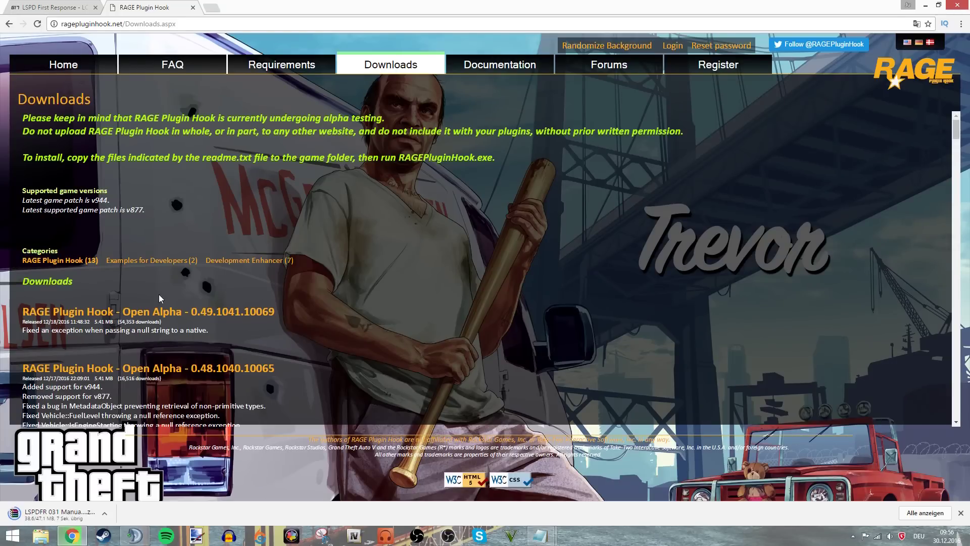
Download RAGE Plugin Hook - Open Alpha - 0.49.1041.10069.
scroll(159, 298, "down", 3)
scroll(160, 298, "up", 3)
left_click(128, 315)
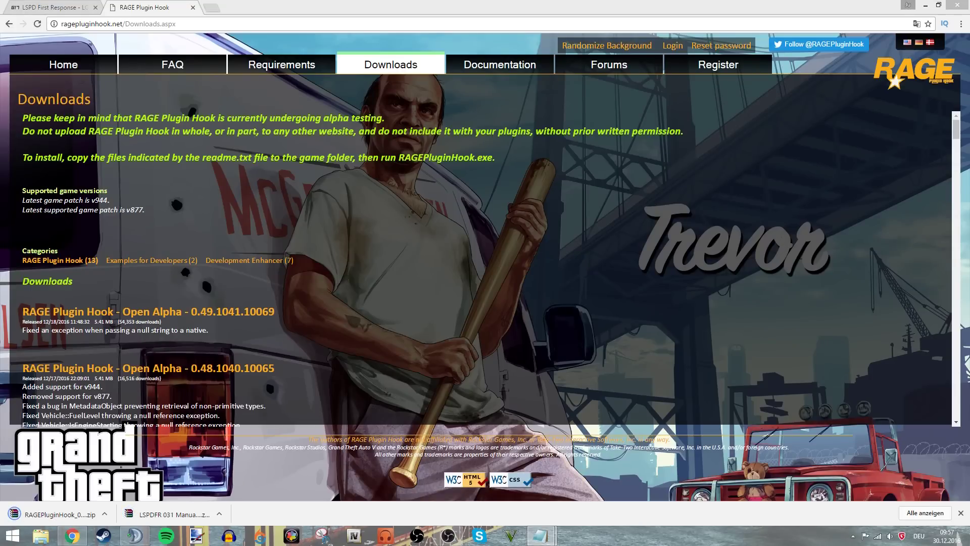
Open the Police Radio 0.55.2.0 mod page on lcpdfr.com in a new browser tab.
left_click(214, 6)
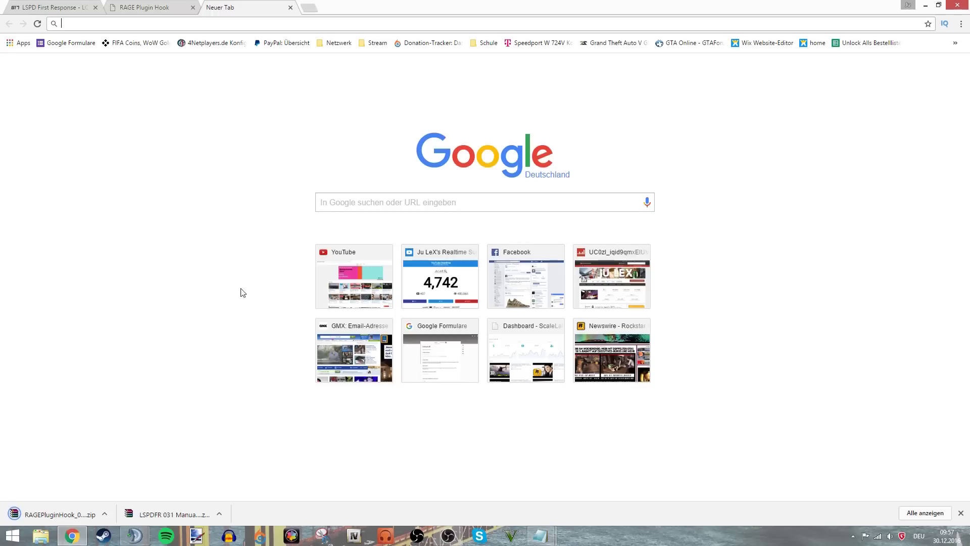
type("http://www.lcpdfr.com/files/file/9302-police-radio-plate-checker-coroner-tow-truck-tackle-suspect-request-pit-barriers-request-additional-traffic-unit-request-k9/")
key("Return")
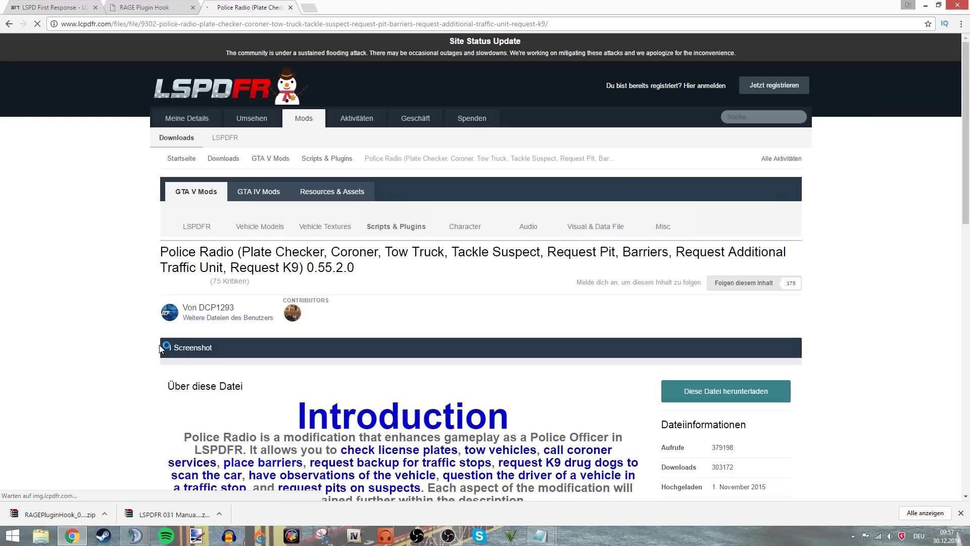
scroll(657, 399, "down", 5)
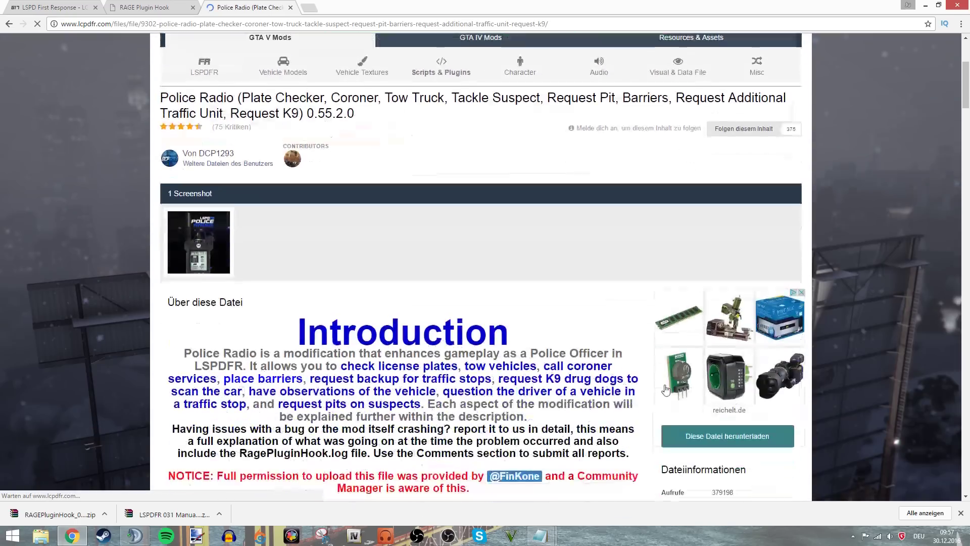
Download the file Police Radio 0.55.2.0 - RPH0.39+.rar, completing the CAPTCHA check.
left_click(703, 336)
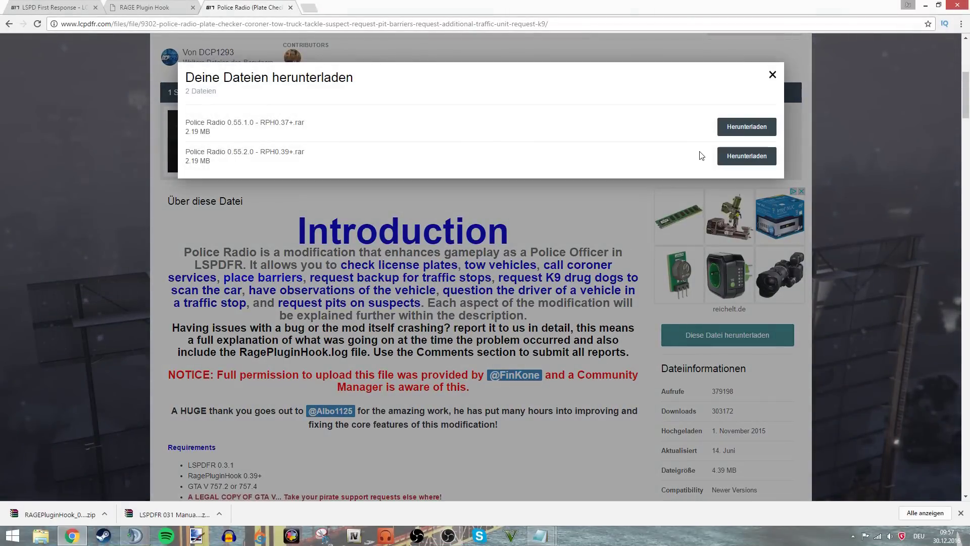
left_click(745, 156)
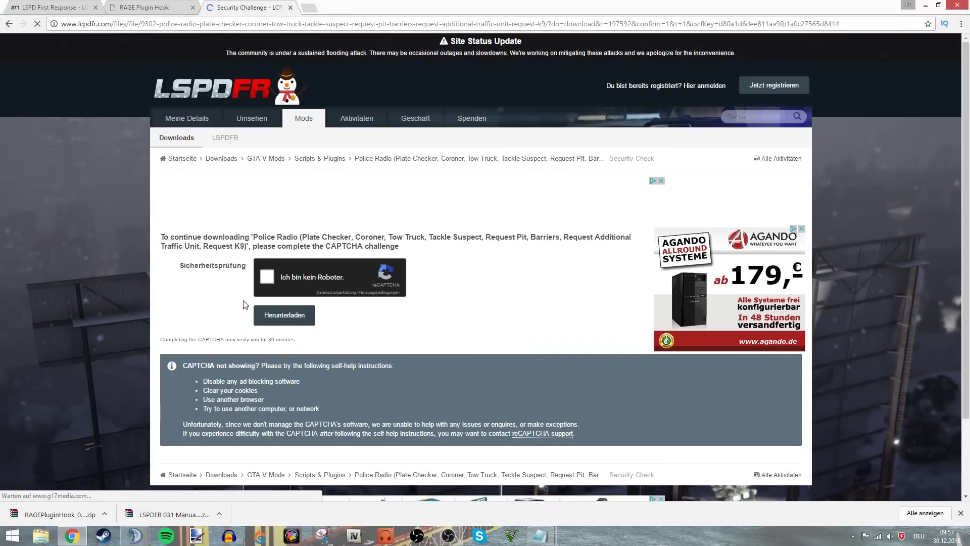
left_click(267, 277)
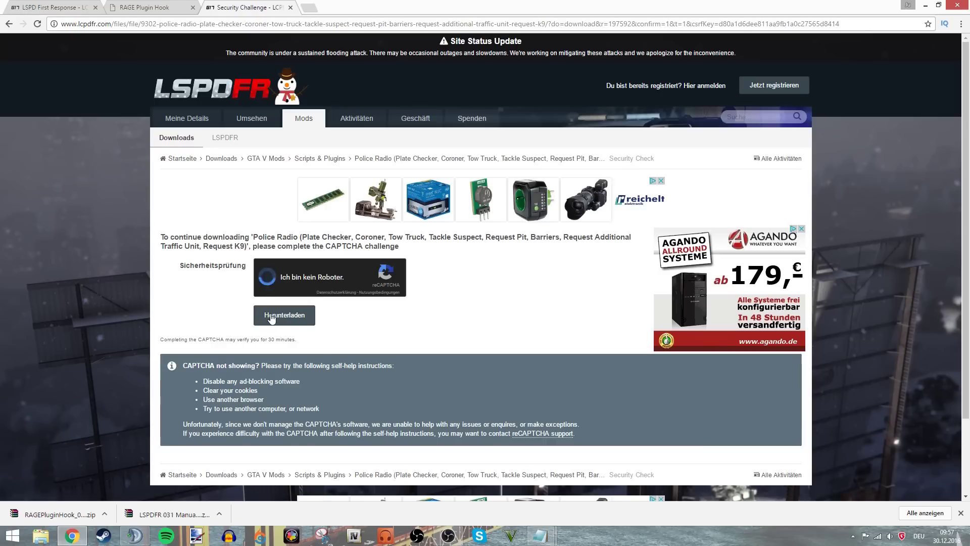
left_click(271, 316)
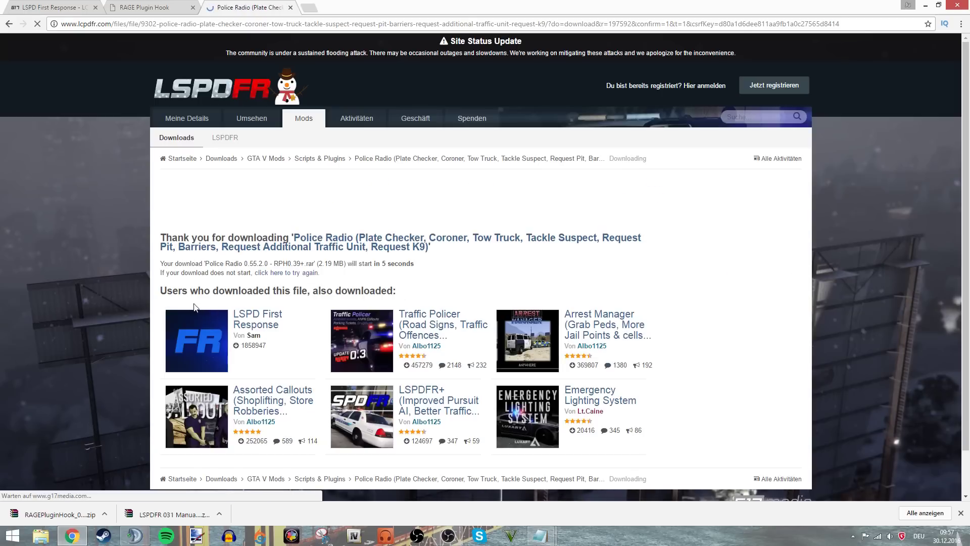
scroll(187, 308, "down", 2)
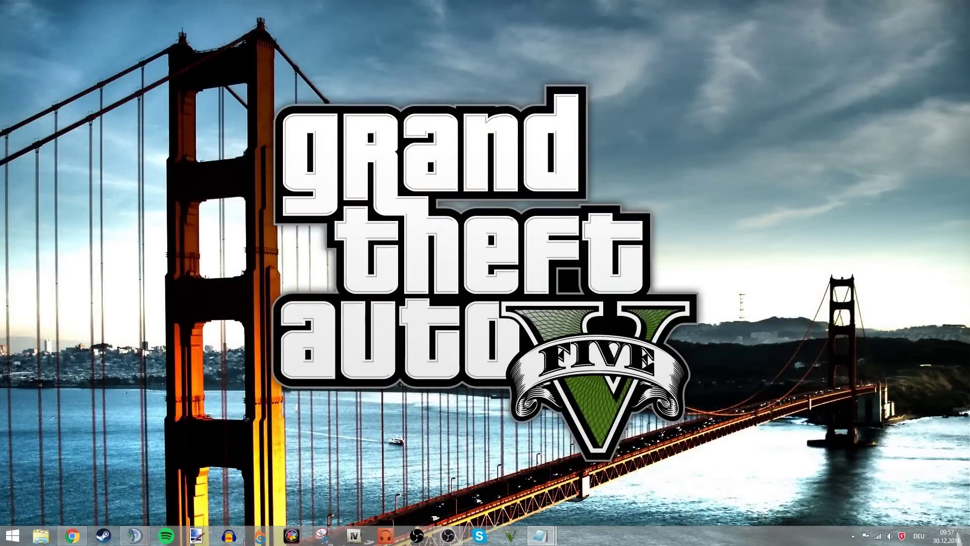
Switch to the file explorer and open the GTA 5 folder inside Programme on drive D:.
key("super+e")
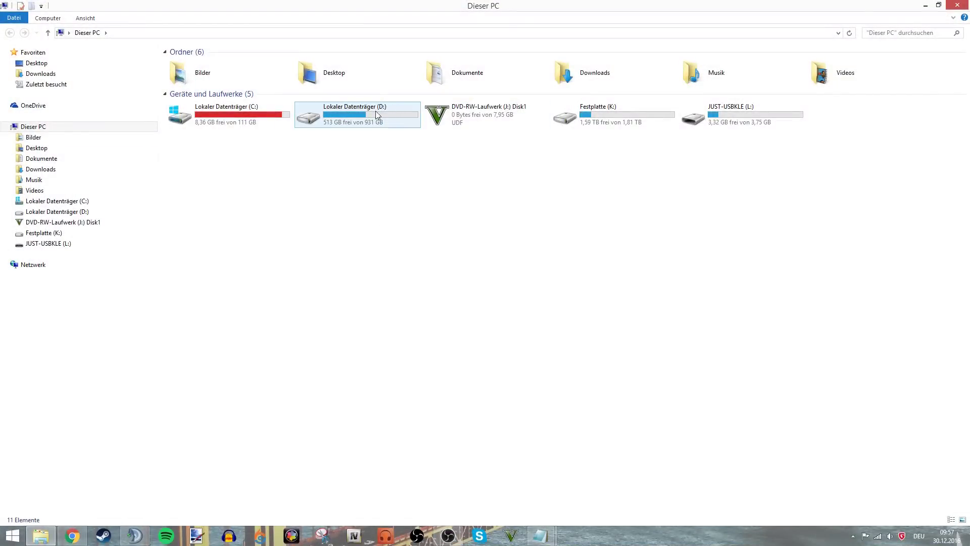
double_click(361, 123)
left_click(201, 118)
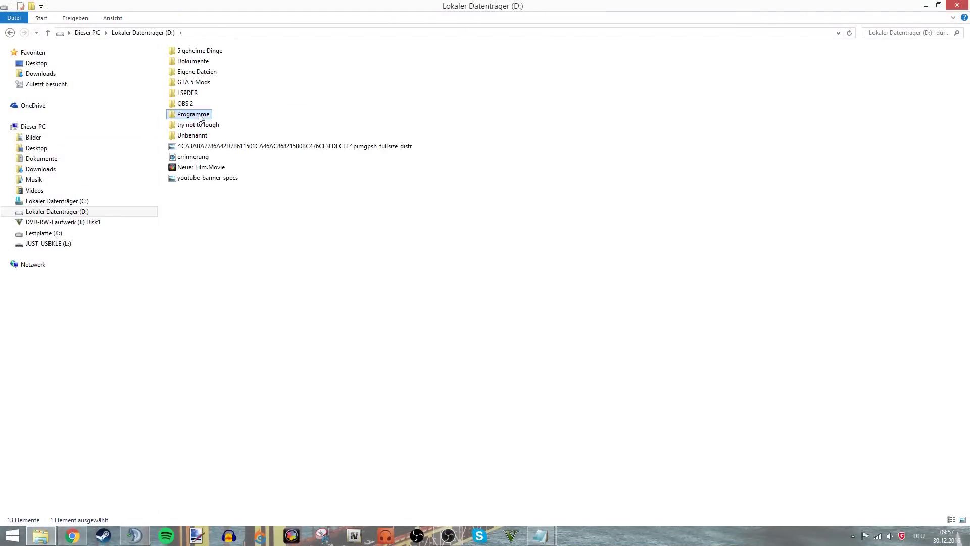
double_click(200, 118)
double_click(214, 120)
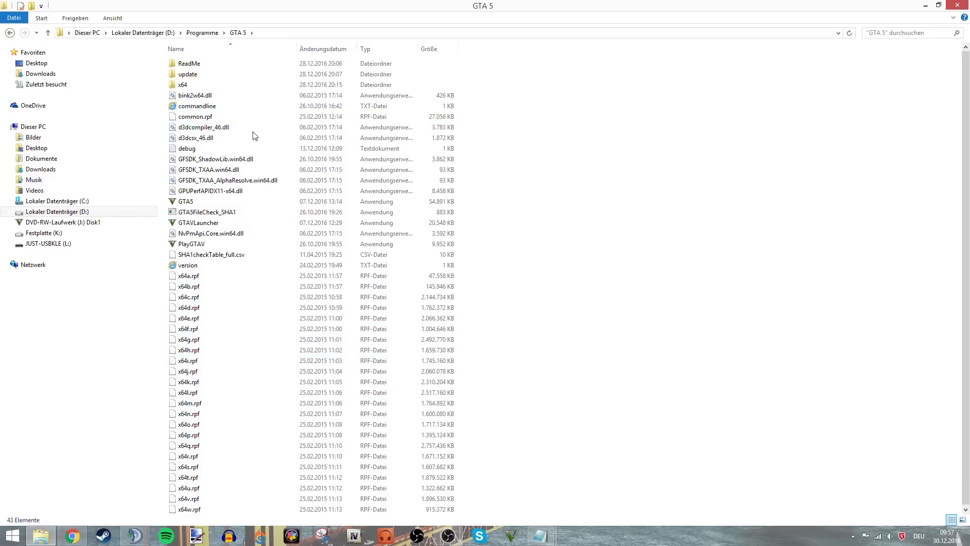
left_click_drag(533, 85, 270, 512)
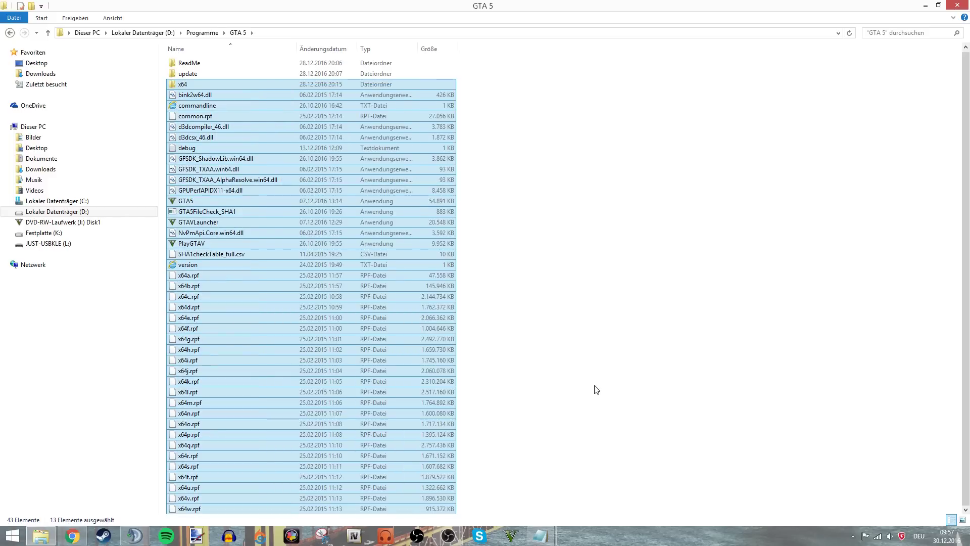
left_click(594, 389)
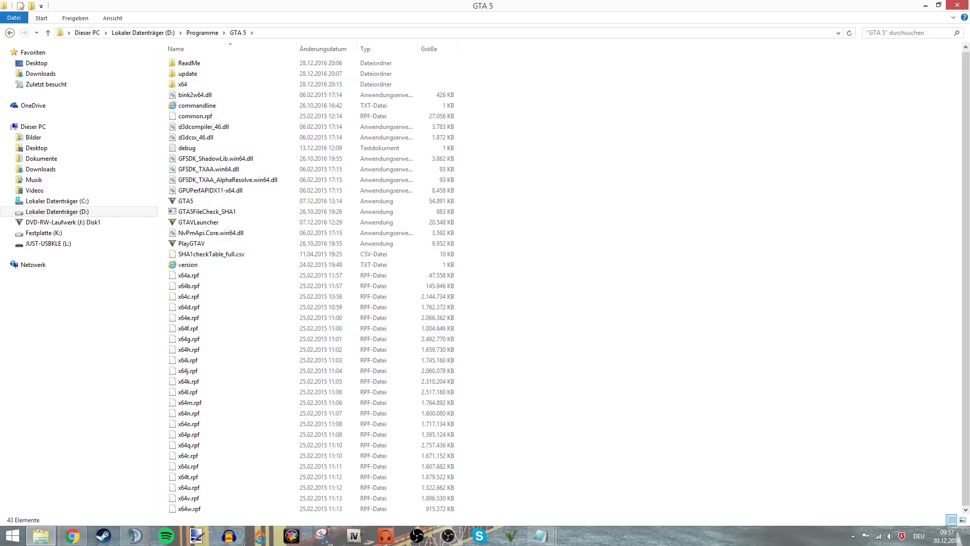
Bring up the LSPDFR 031 Manual Install archive in WinRAR and place it beside the GTA 5 file list.
key("alt+Tab")
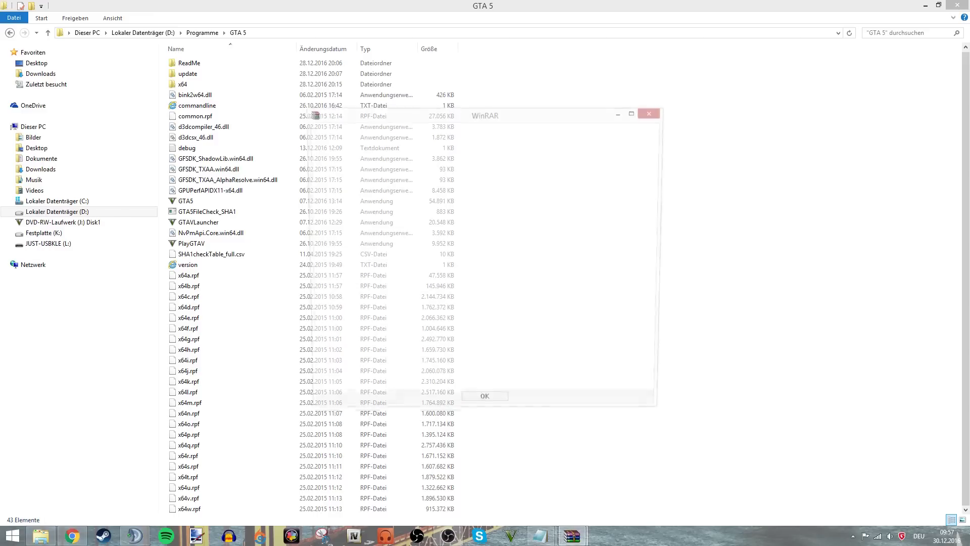
left_click_drag(322, 144, 830, 46)
left_click(556, 115)
left_click(653, 112)
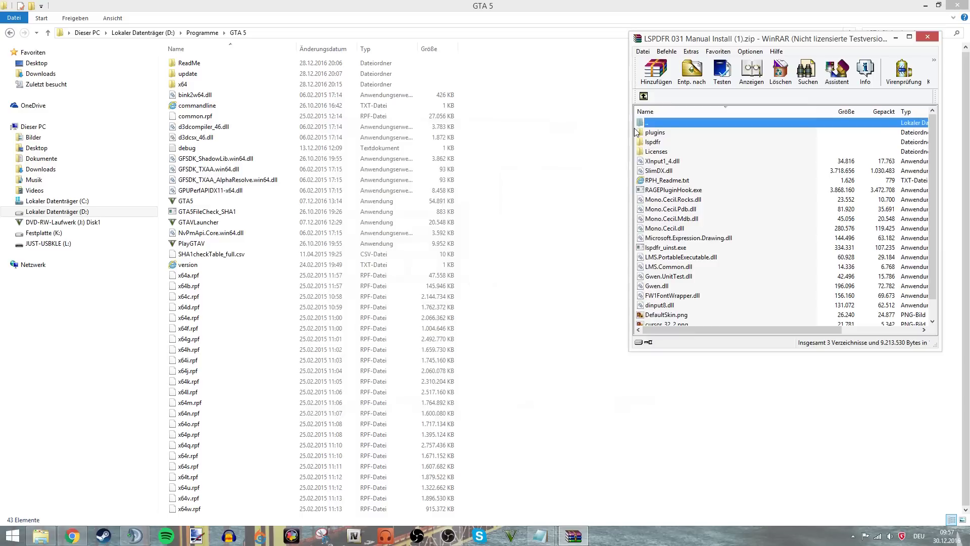
Extract all folders and files of the LSPDFR 031 Manual Install archive into the GTA 5 folder.
left_click(690, 132)
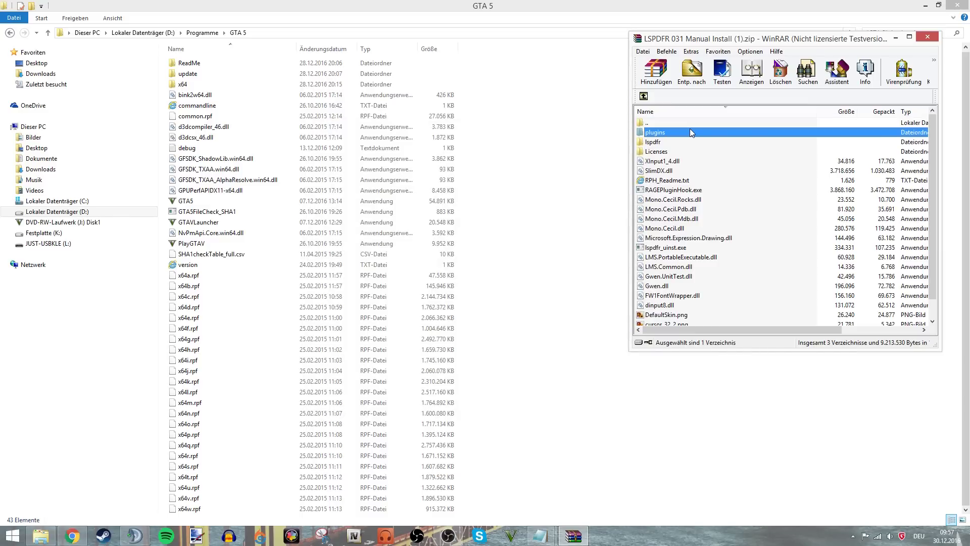
key("shift+Down")
key("shift+Down")
key("shift+Down")
key("shift+Down")
key("shift+Down")
key("shift+Down")
key("shift+Down")
key("shift+Down")
key("shift+Down")
key("shift+Down")
key("shift+Down")
key("shift+Down")
key("shift+Down")
key("shift+Down")
key("shift+Down")
key("shift+Down")
key("shift+Down")
key("shift+Down")
key("shift+Down")
key("shift+Down")
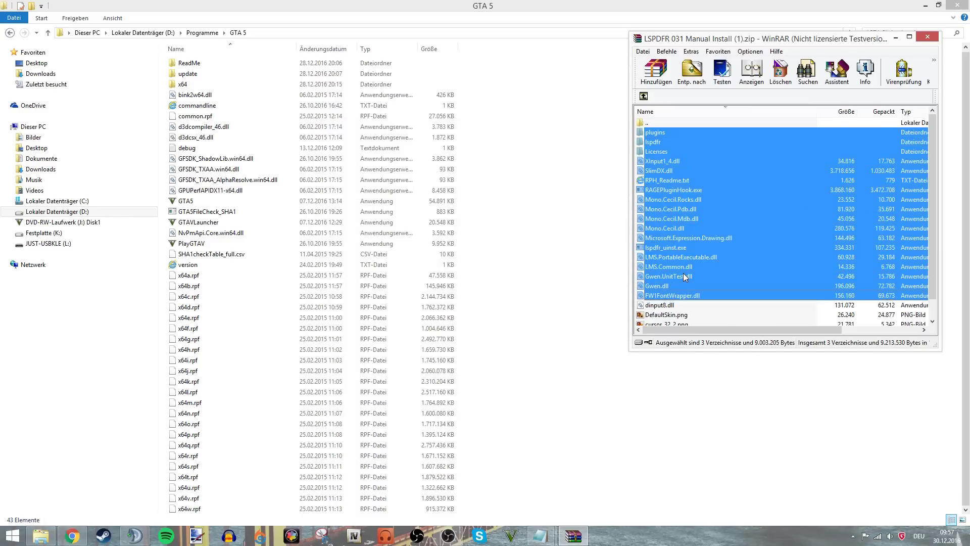
left_click_drag(685, 277, 525, 255)
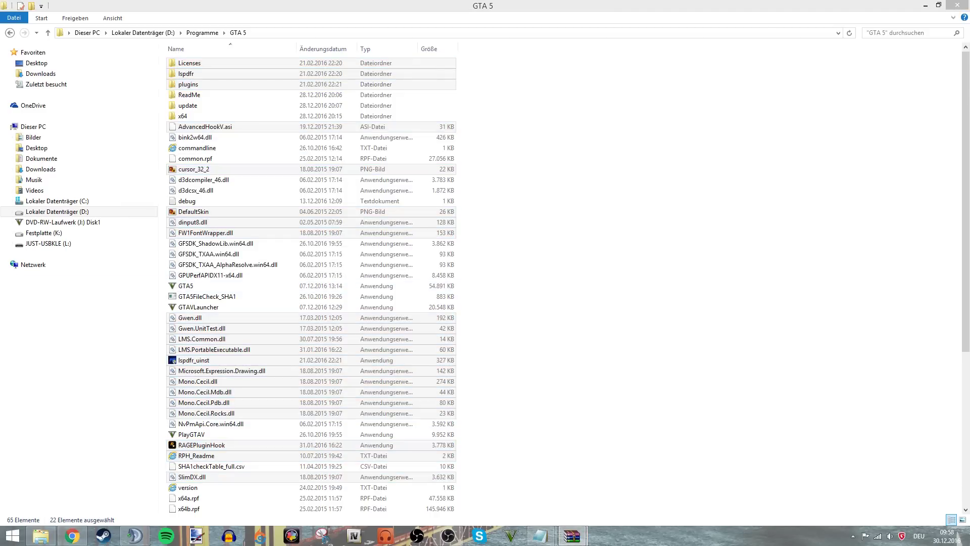
Extract the whole RAGEPluginHook archive into the GTA 5 folder, replacing the files that already exist there.
left_click(571, 536)
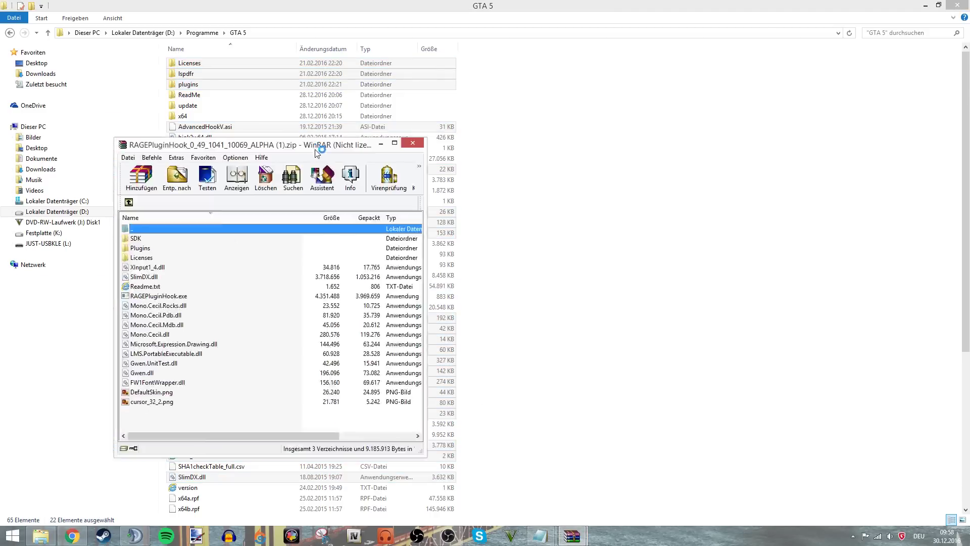
left_click_drag(254, 142, 716, 34)
left_click(630, 293)
left_click_drag(631, 293, 492, 245)
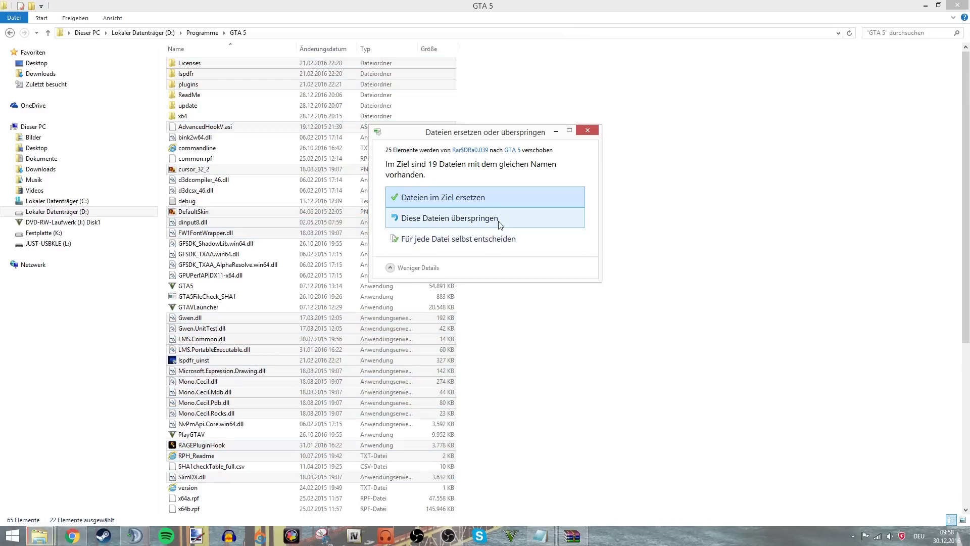
left_click(498, 196)
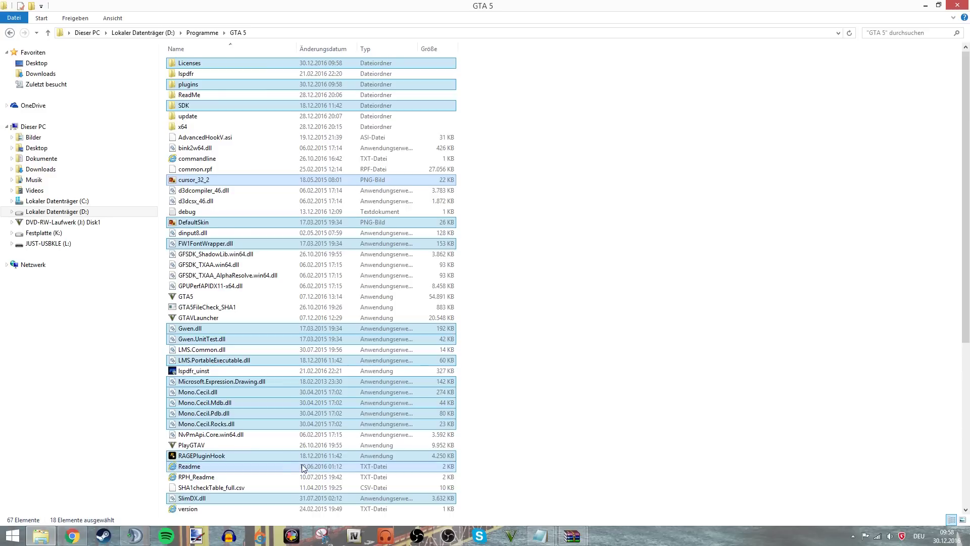
left_click(241, 455)
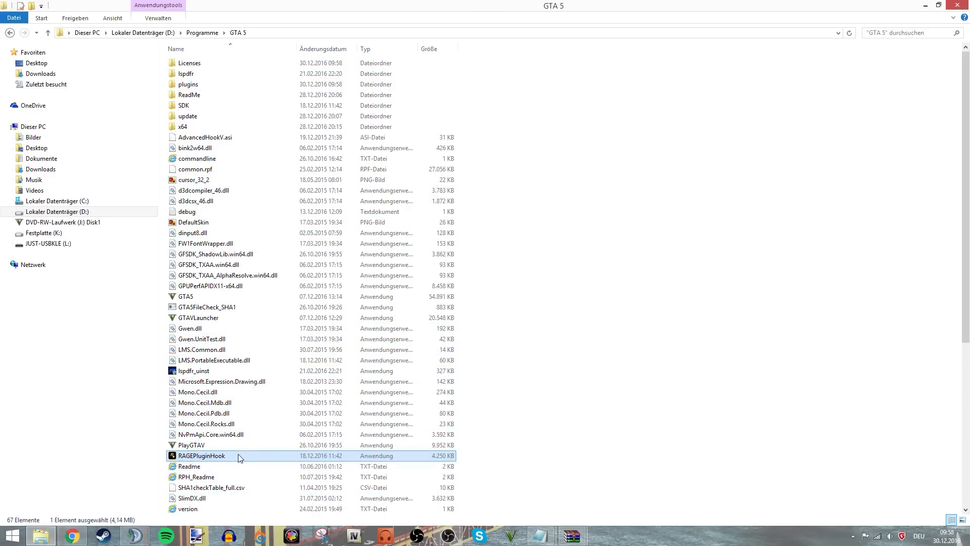
right_click(240, 457)
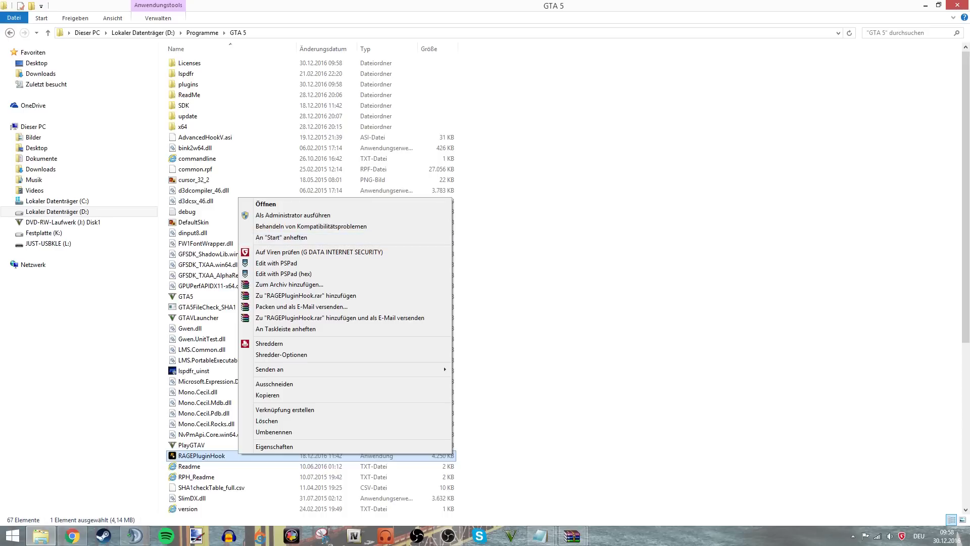
left_click(781, 266)
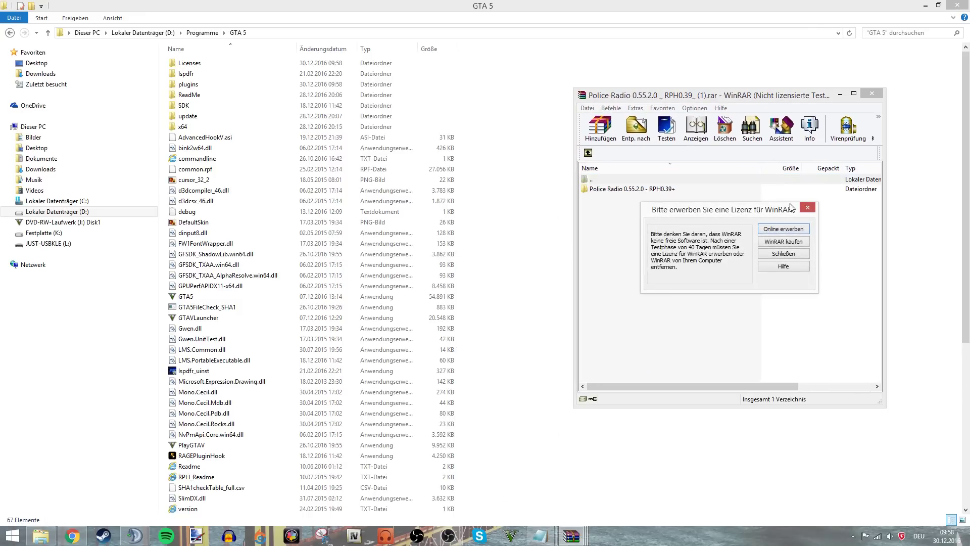
Dismiss the WinRAR licence reminder and open the Police Radio 0.55.2.0 - RPH0.39+ folder in the archive.
left_click(807, 211)
mouse_move(575, 539)
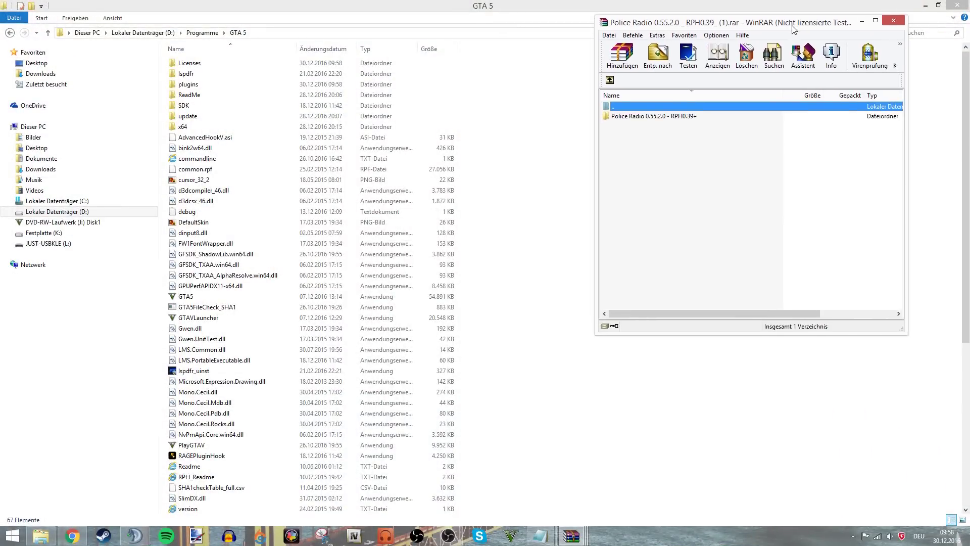
double_click(638, 114)
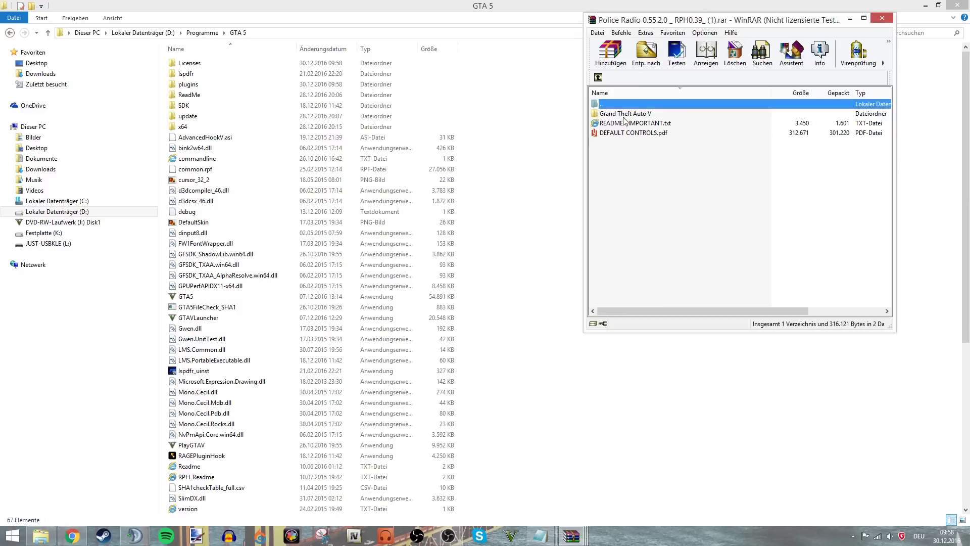
Go up to the Programme folder, reopen GTA 5, and bring the Police Radio archive back to the front.
left_click(202, 32)
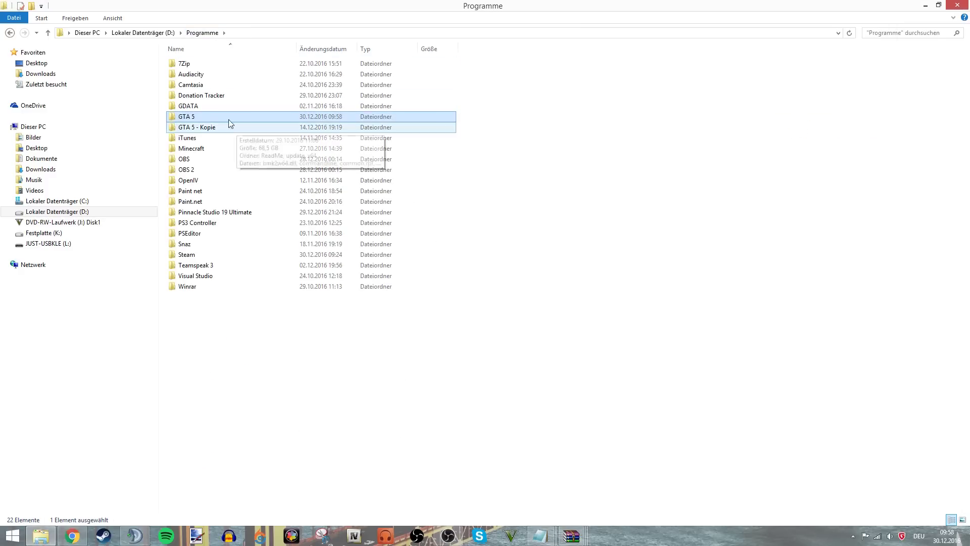
double_click(211, 118)
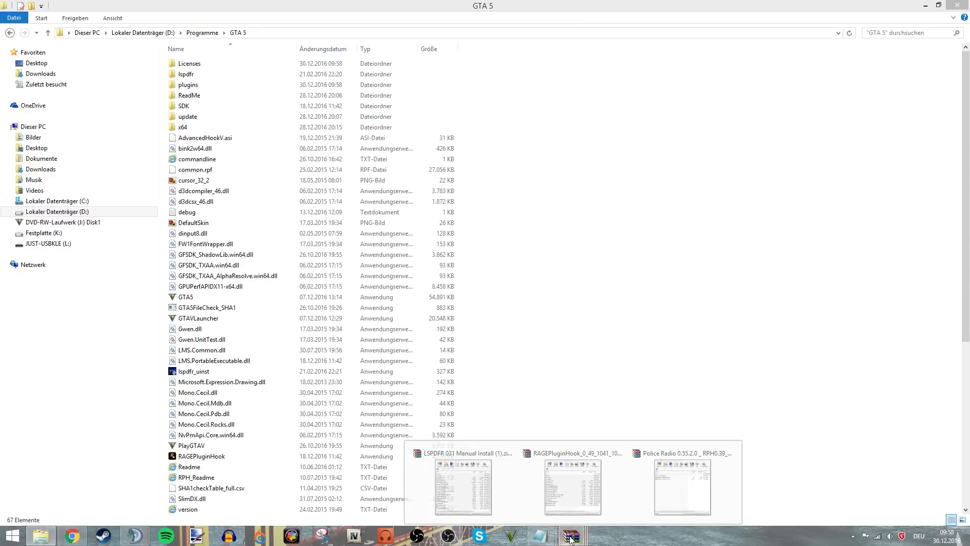
left_click(683, 477)
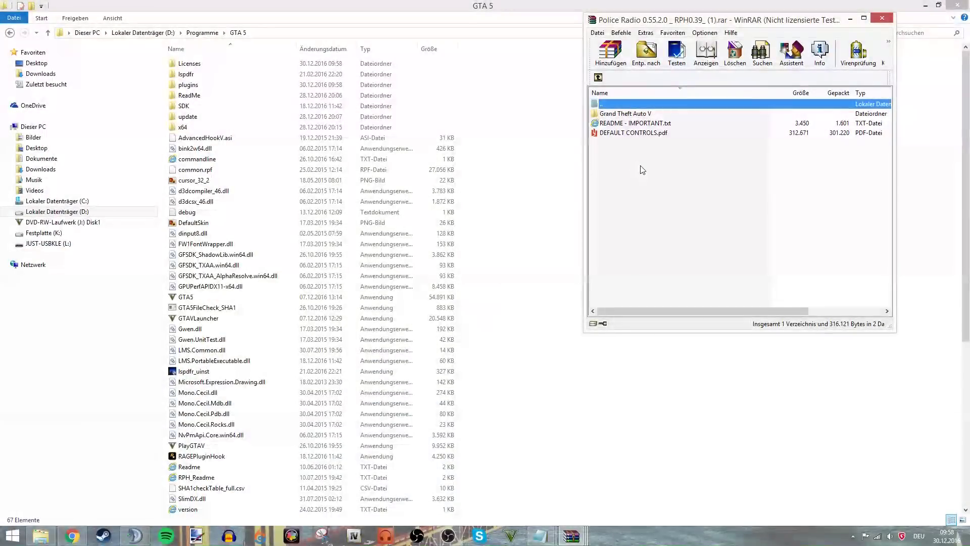
Restore the GTA 5 folder window from full screen, and resize and place it side by side with the Police Radio archive.
double_click(502, 7)
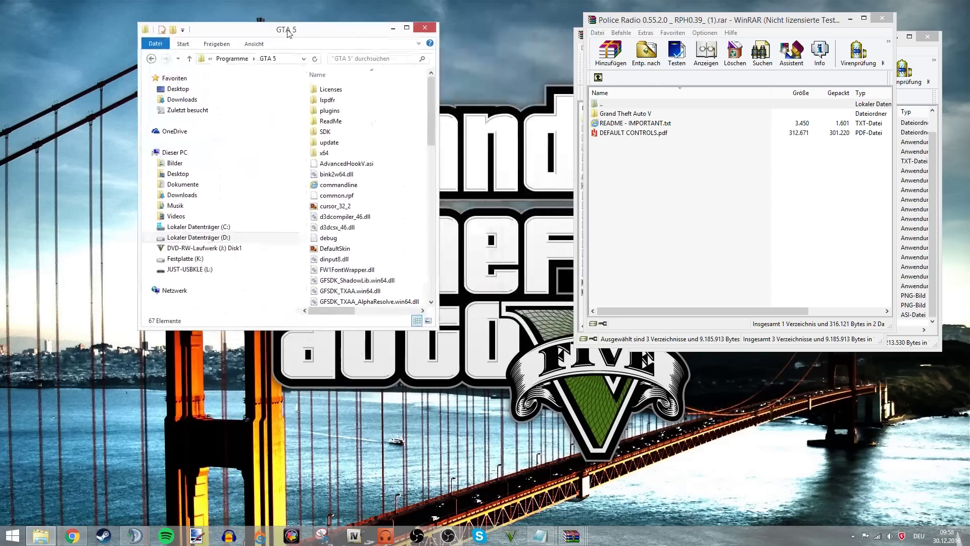
left_click_drag(426, 315, 566, 526)
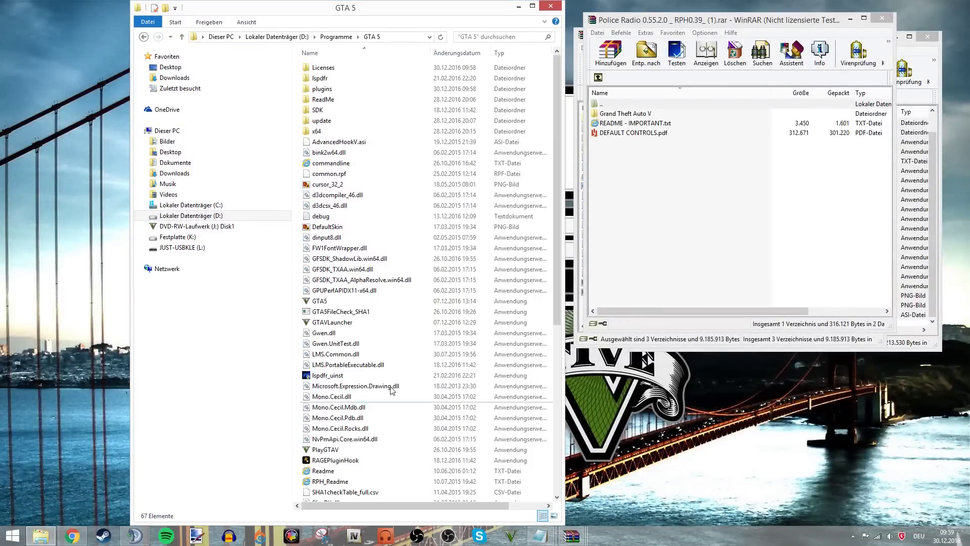
left_click_drag(361, 16, 240, 21)
left_click_drag(441, 163, 538, 167)
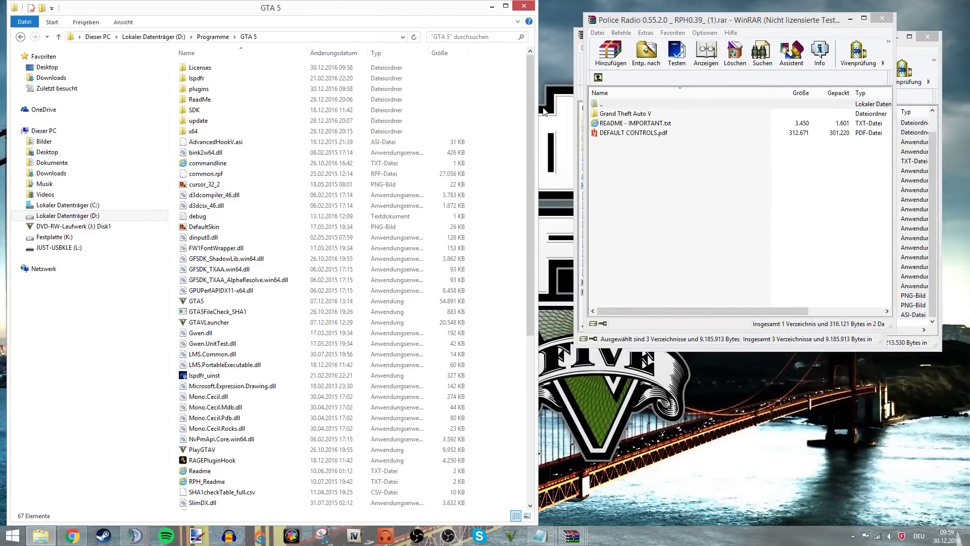
Extract the LSPDFR folder from Grand Theft Auto V\Plugins in the Police Radio archive into the GTA 5 plugins folder.
double_click(634, 114)
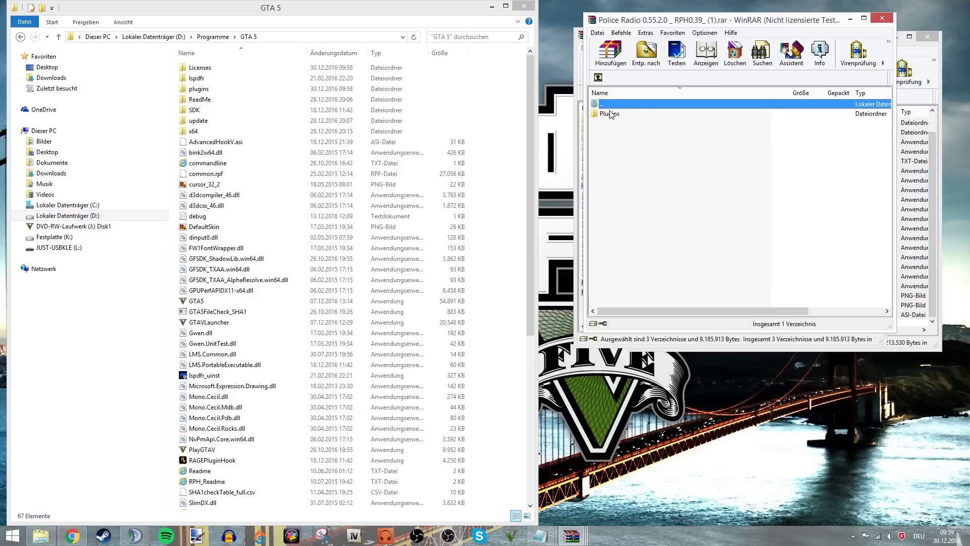
double_click(225, 89)
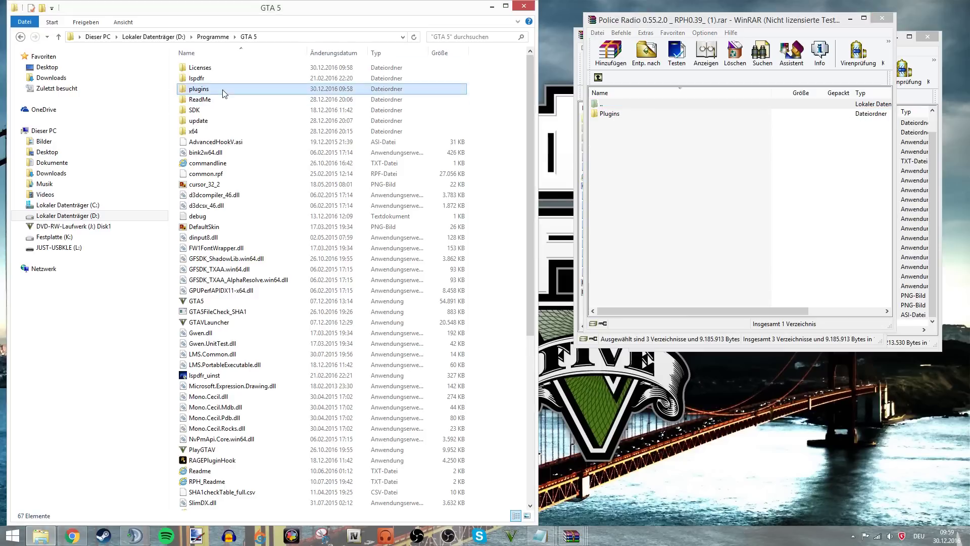
double_click(610, 115)
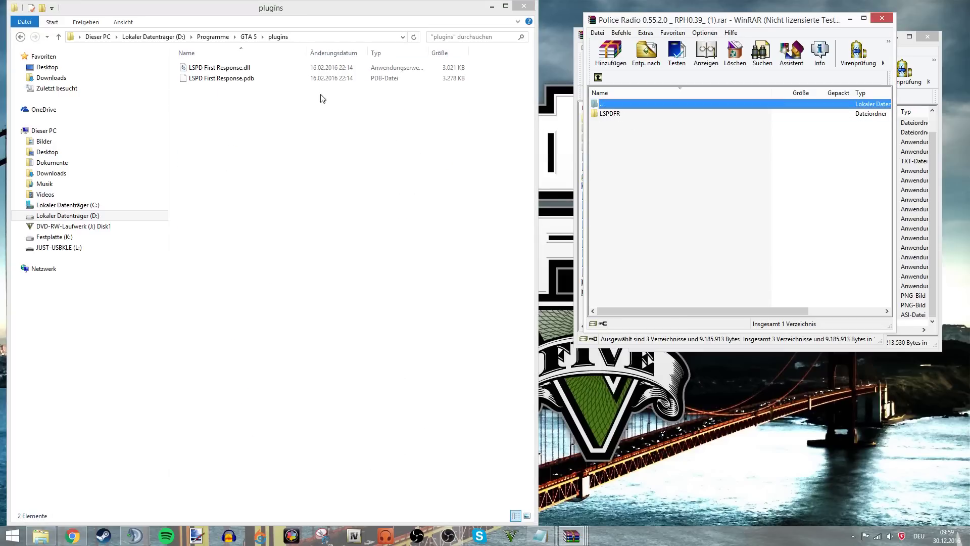
left_click(612, 115)
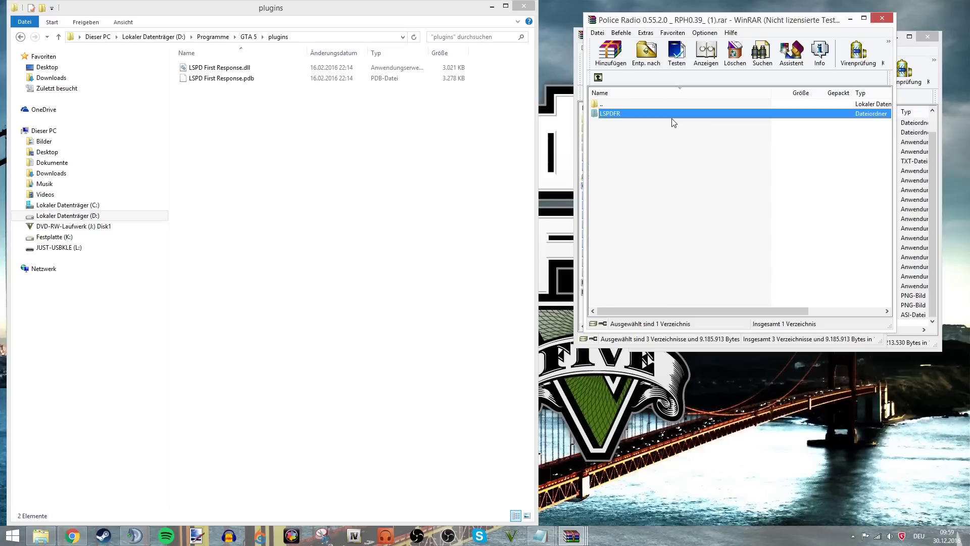
left_click_drag(674, 113, 314, 152)
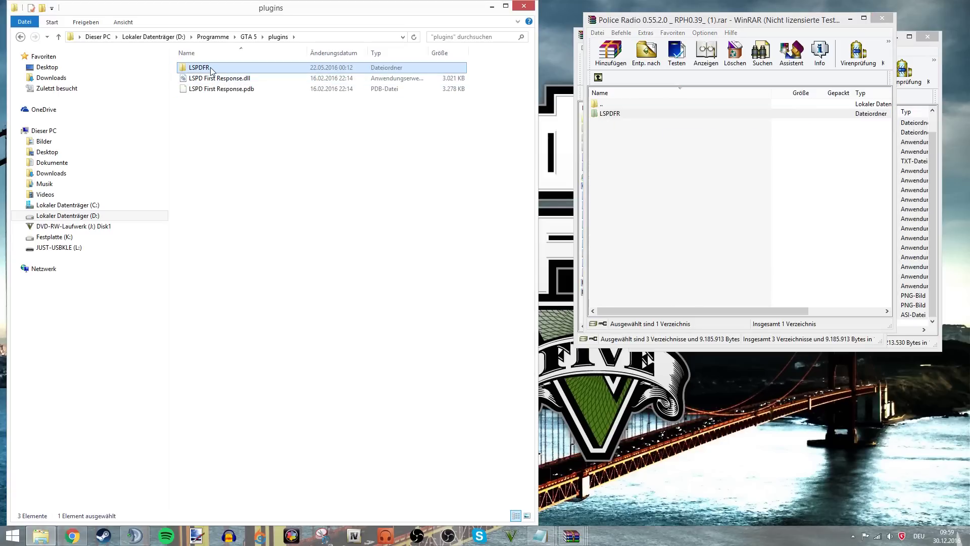
Close the three open WinRAR archive windows and maximize the plugins folder window.
left_click(877, 22)
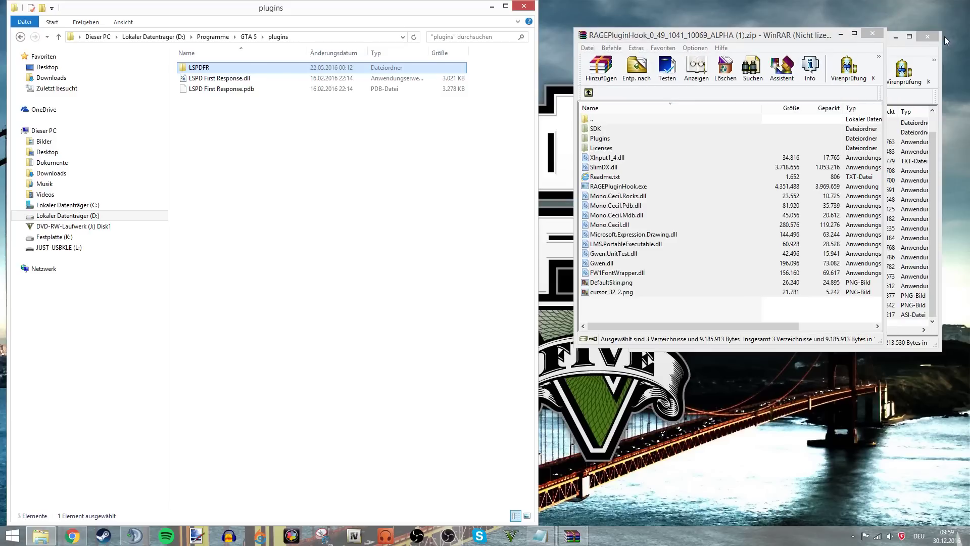
left_click(927, 37)
left_click(870, 34)
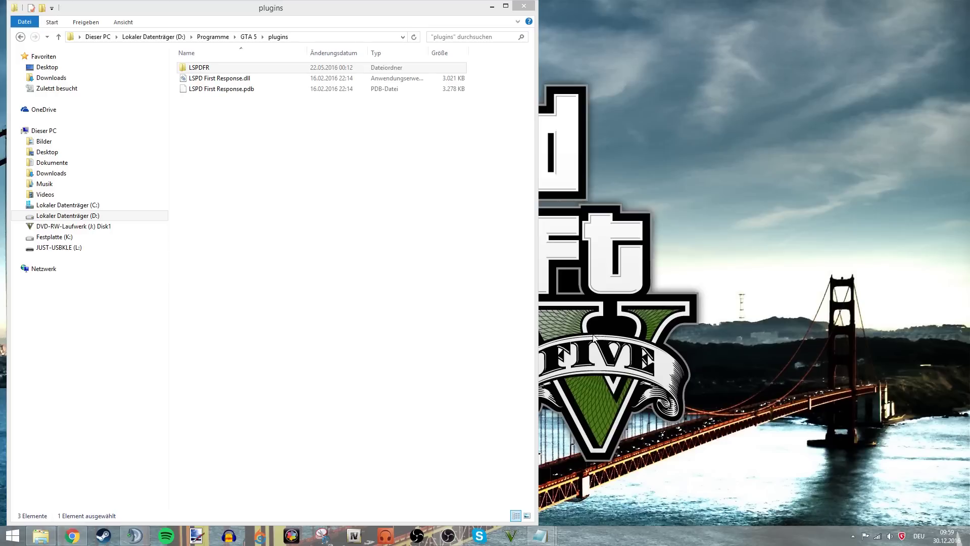
left_click(505, 5)
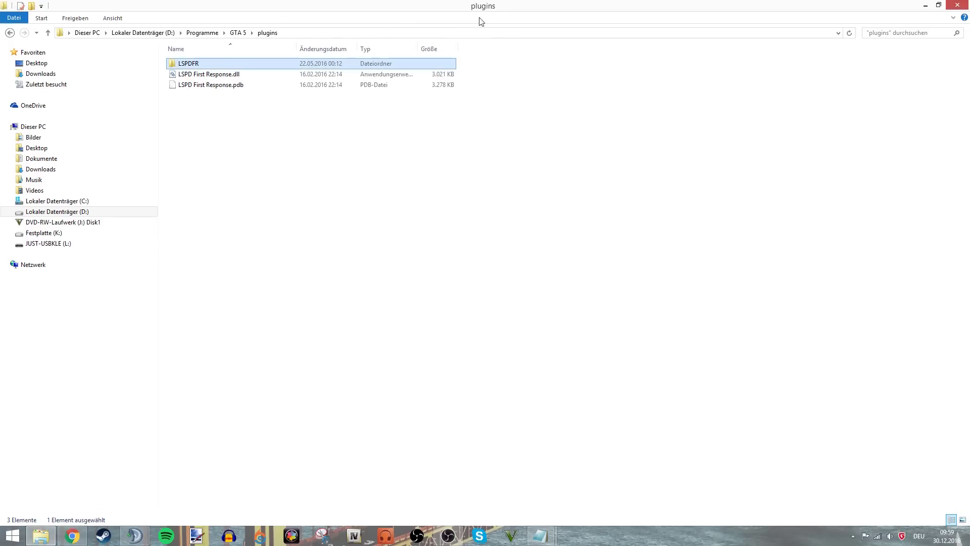
Return to the GTA 5 folder, run RAGEPluginHook as administrator, and minimize the folder window.
left_click(236, 33)
left_click(288, 377)
scroll(217, 421, "down", 5)
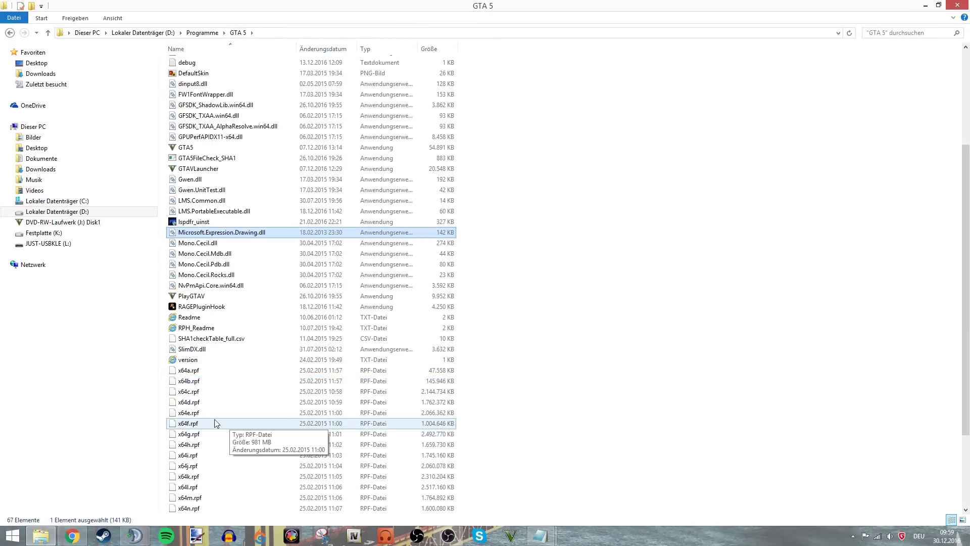
right_click(240, 309)
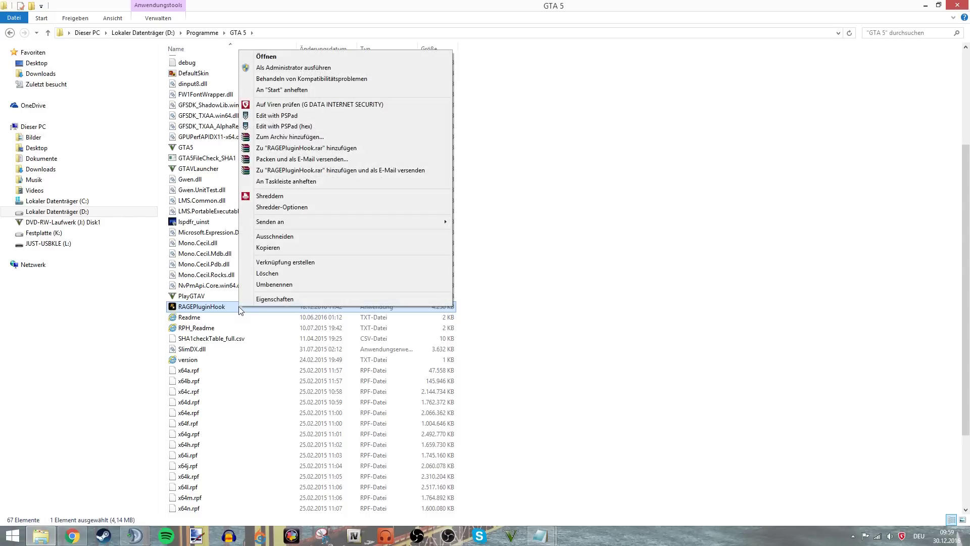
left_click(298, 68)
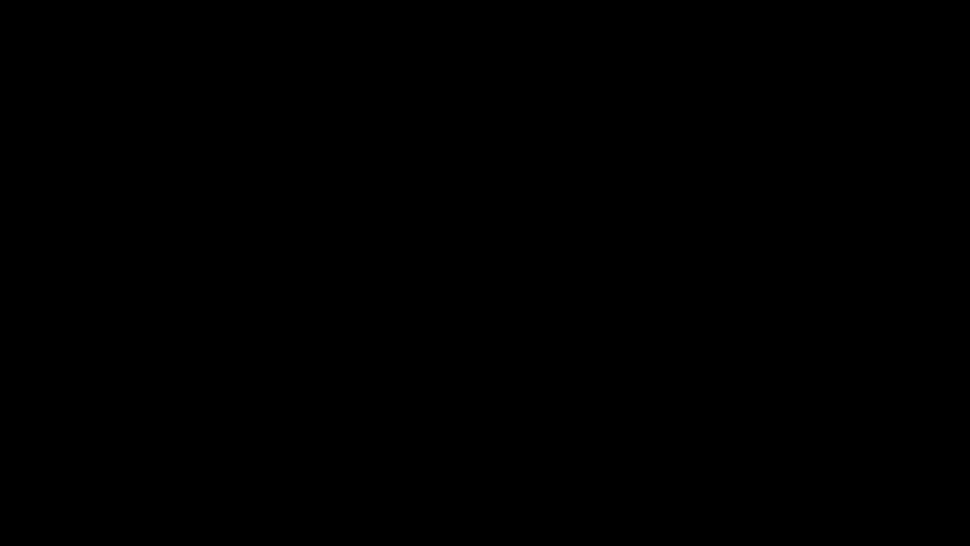
left_click(518, 278)
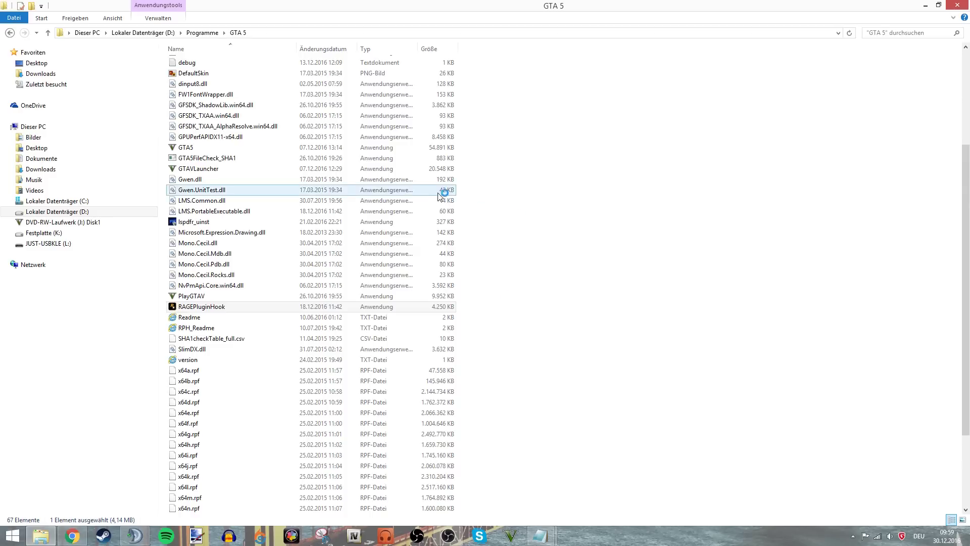
left_click(924, 6)
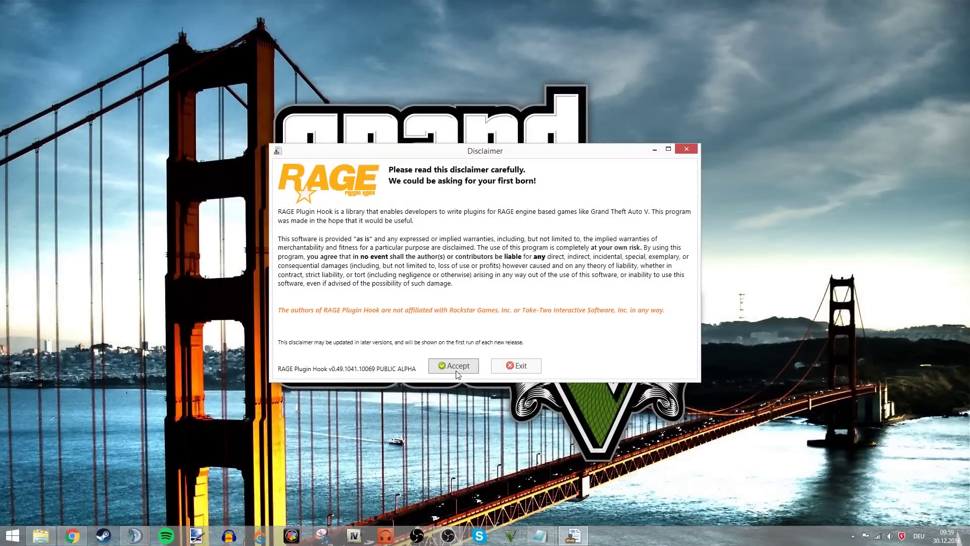
Answer the RAGE Plugin Hook startup prompts, accepting the disclaimer and the game version backup but declining to open the website.
left_click(457, 369)
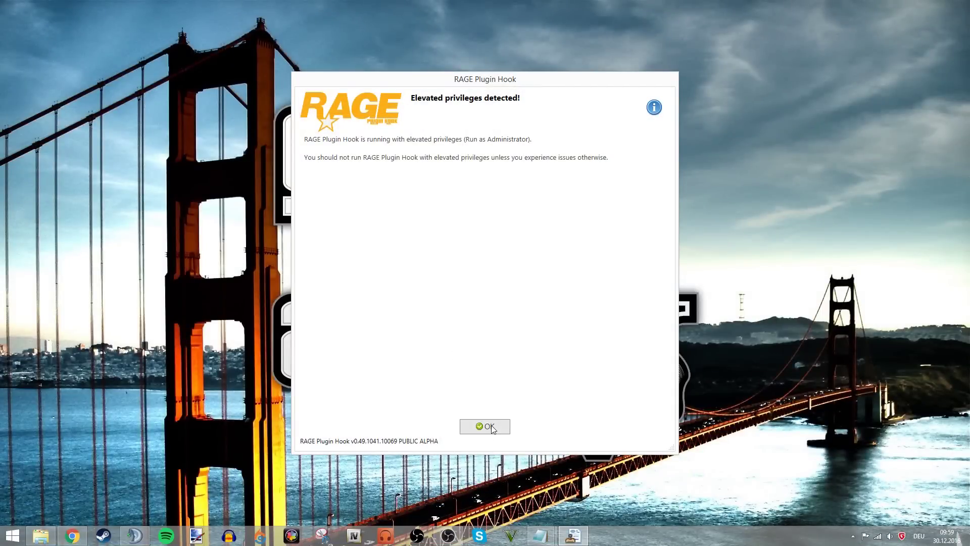
left_click(488, 425)
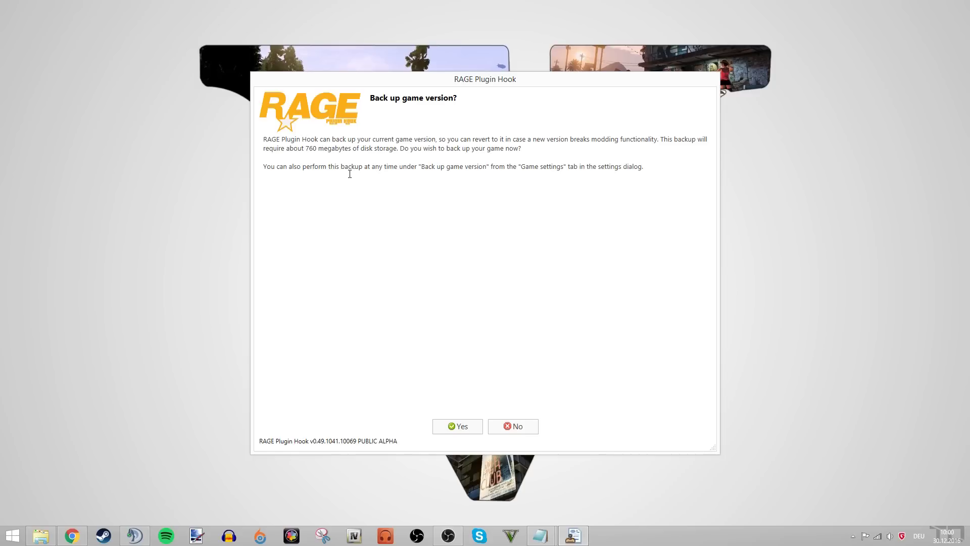
left_click(472, 426)
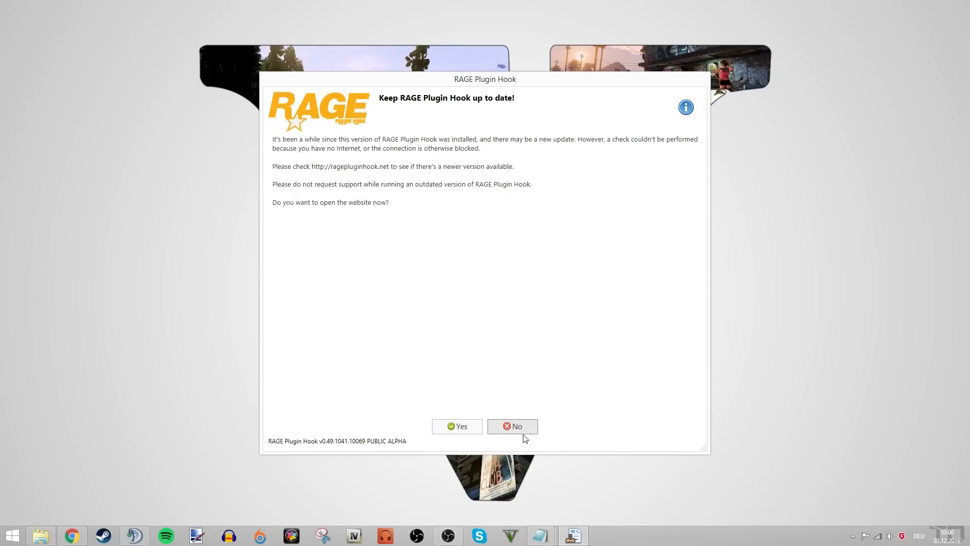
left_click(511, 427)
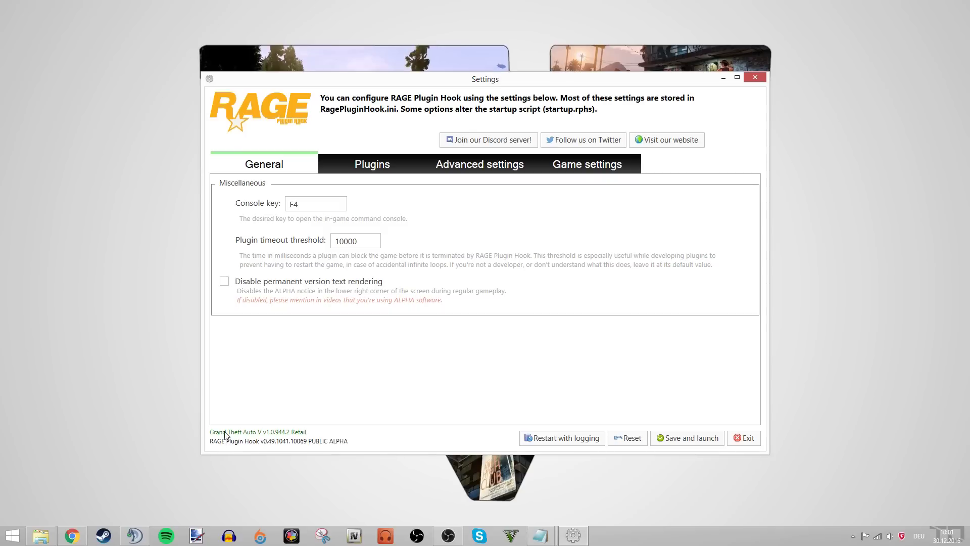
Set the RAGE Plugin Hook console key to F5.
left_click(307, 208)
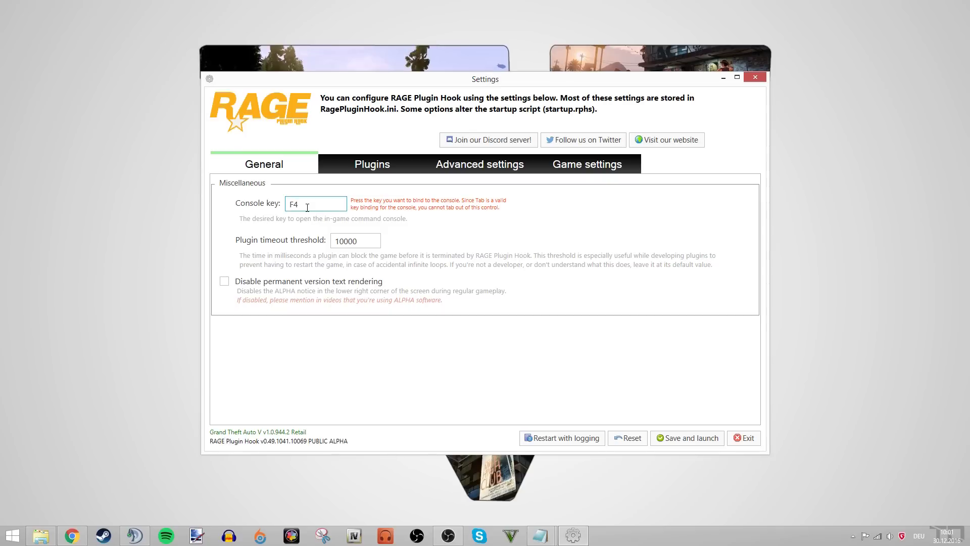
key("BackSpace")
key("F5")
left_click(354, 217)
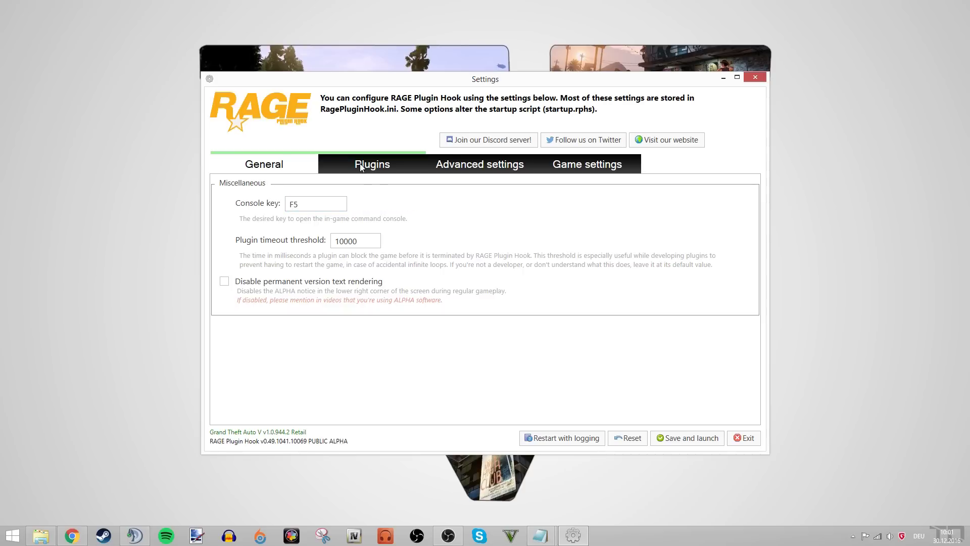
Set RAGE Plugin Hook to load all plugins on startup, then save the settings and launch the game.
left_click(383, 171)
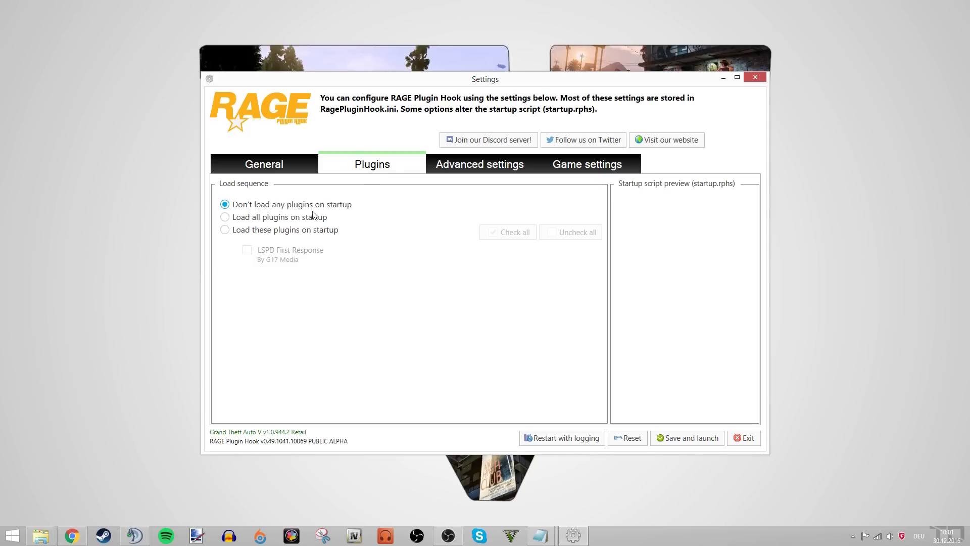
left_click(249, 217)
left_click(688, 441)
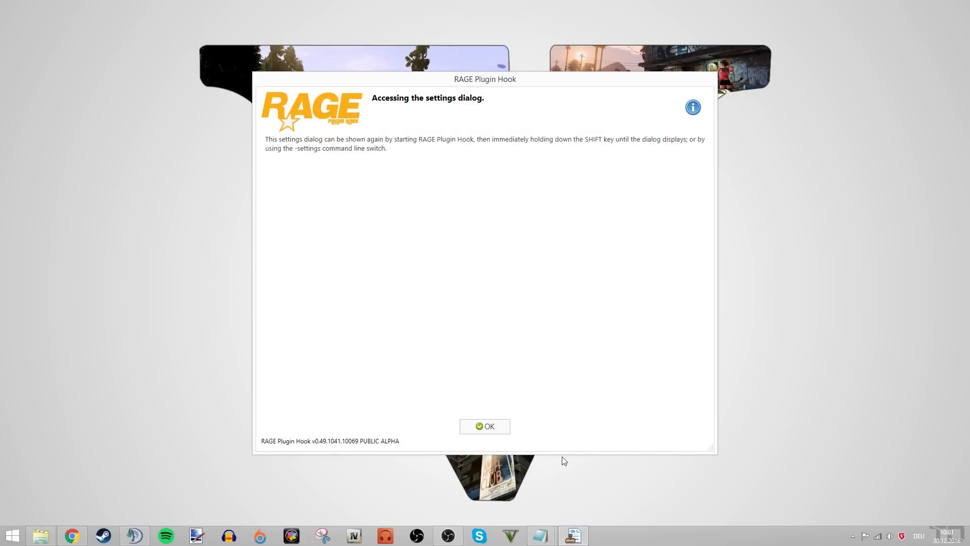
left_click(501, 430)
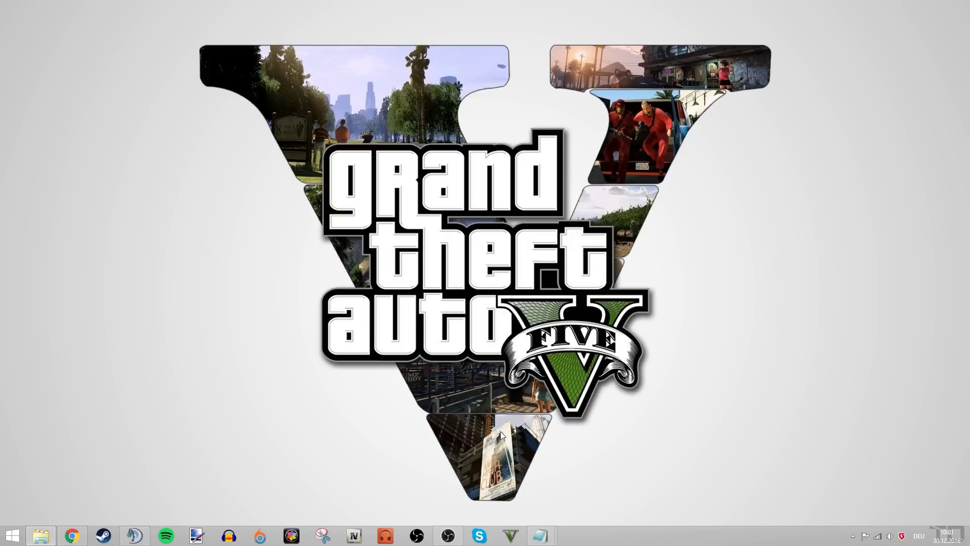